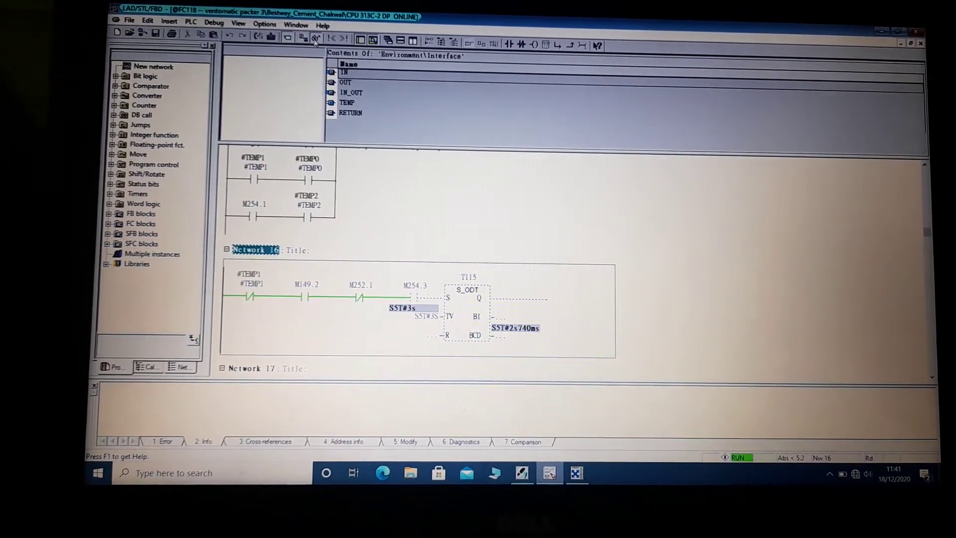
Switch from the Network 16 ladder editor to the Bestway_Cement_Chakwal station's HW Config
left_click(879, 41)
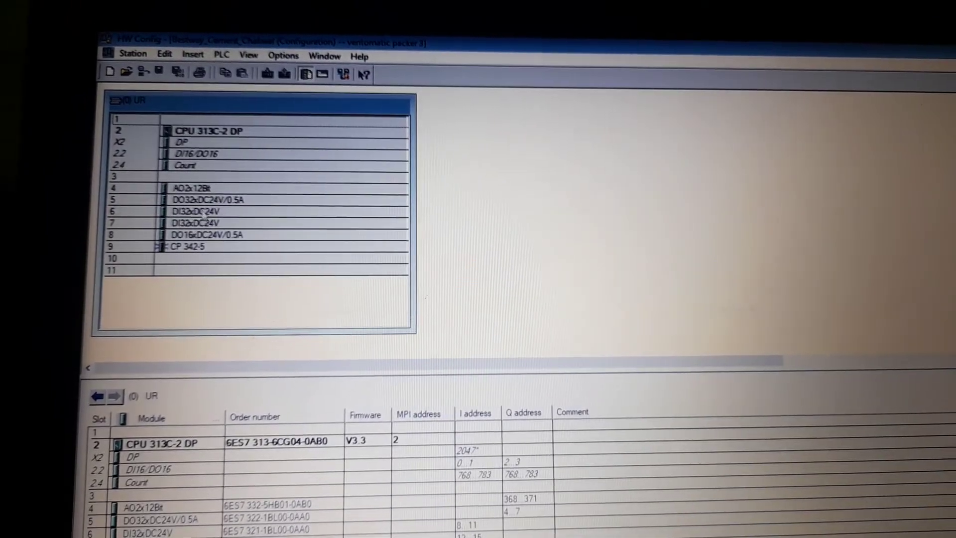
Monitor the slot 5 DO32xDC24V/0.5A card online, confirming Q4.0, Q4.1, Q4.3 at 1, then close
right_click(201, 202)
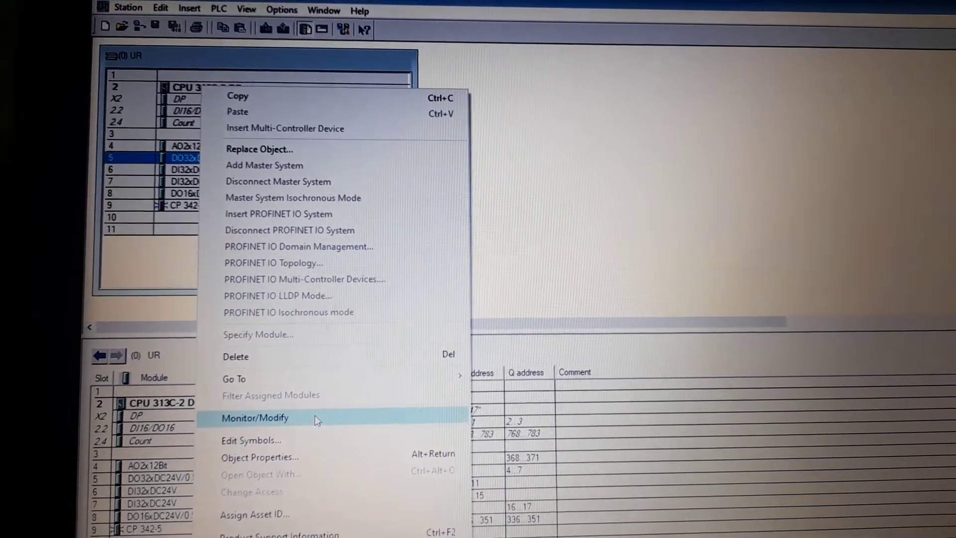
left_click(313, 428)
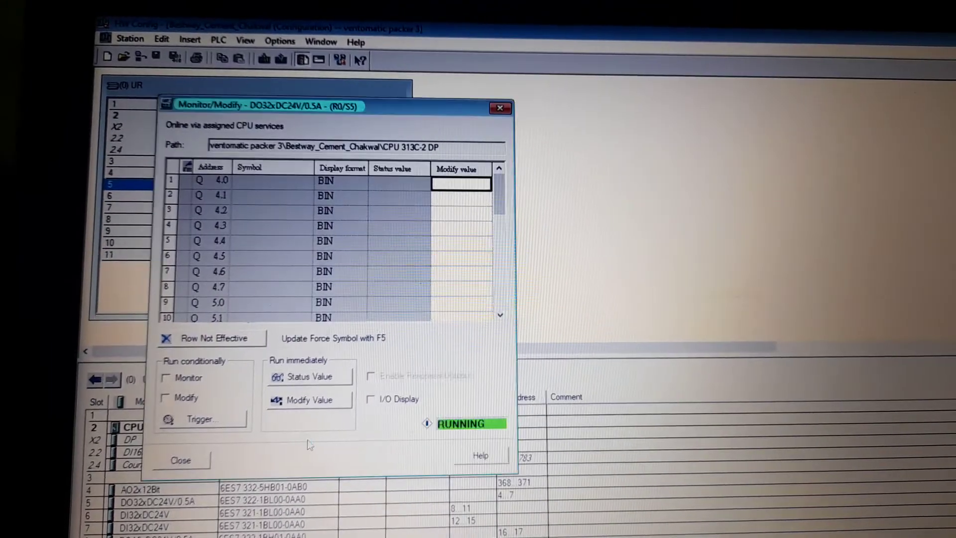
left_click(185, 378)
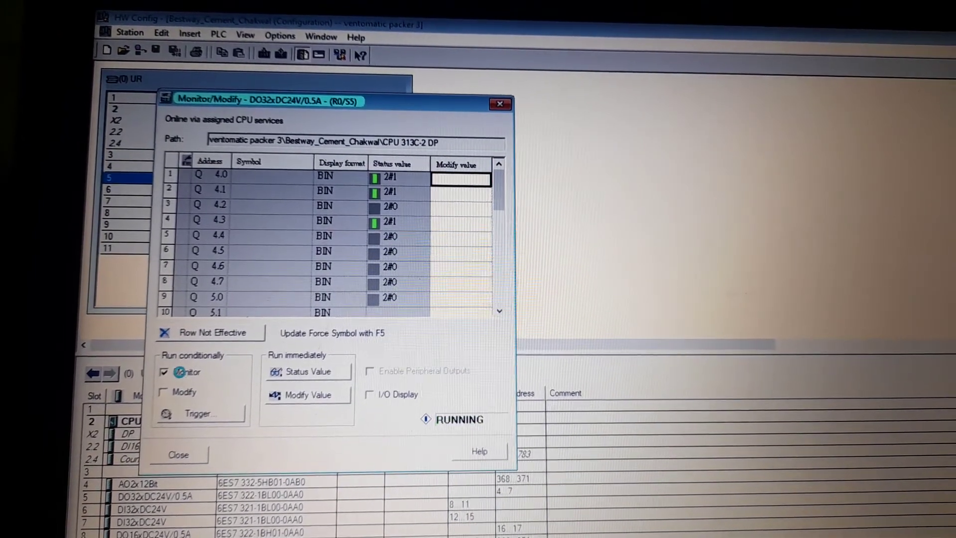
left_click(184, 377)
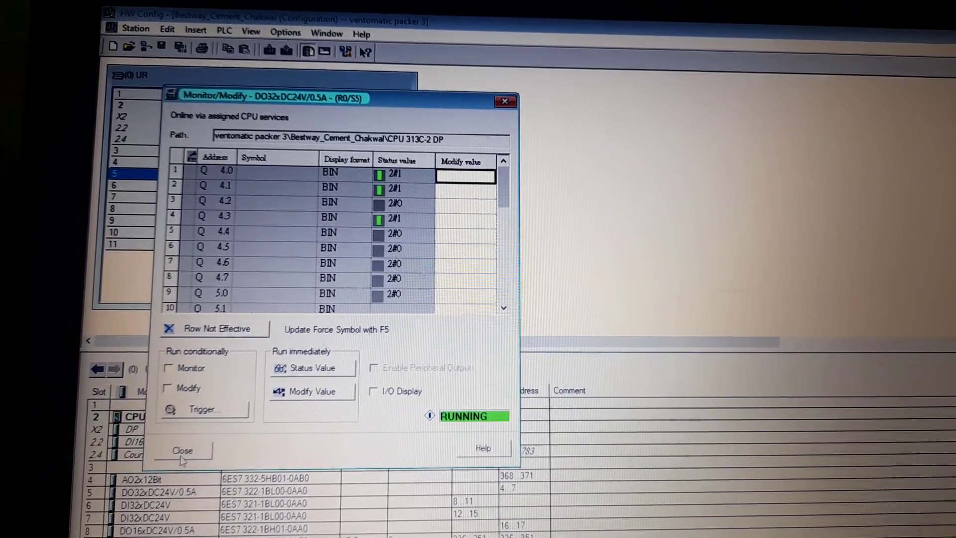
left_click(175, 459)
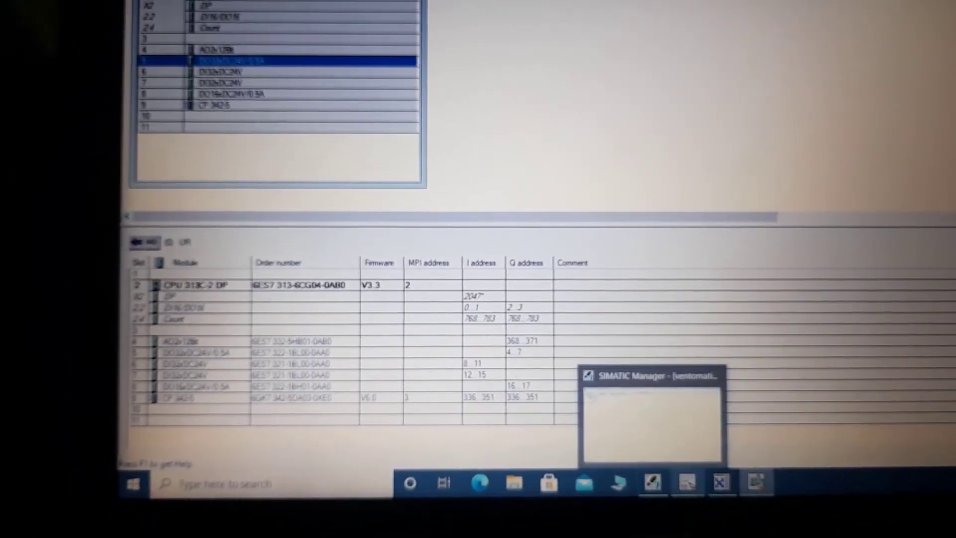
mouse_move(685, 488)
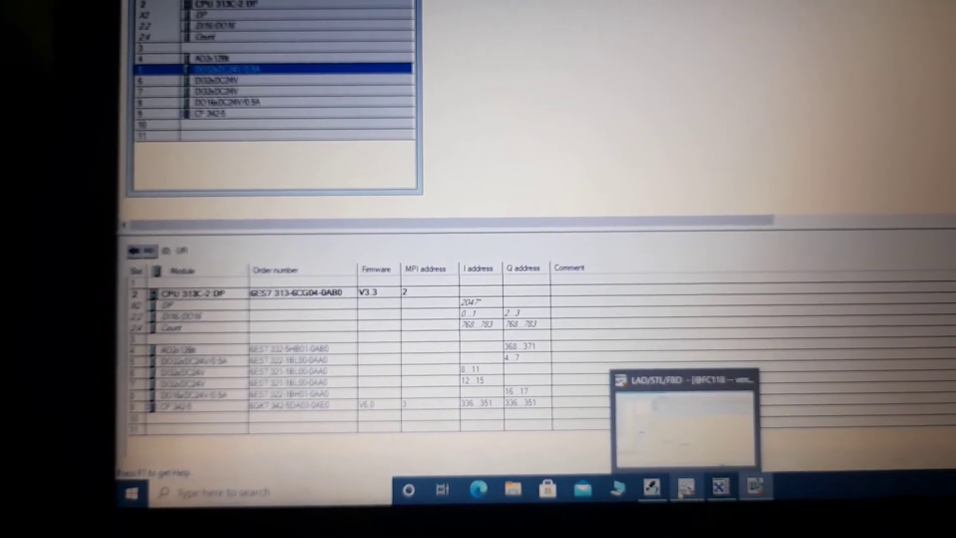
Bring the LAD/STL/FBD editor forward, showing Network 16 with timer T115 running
left_click(688, 486)
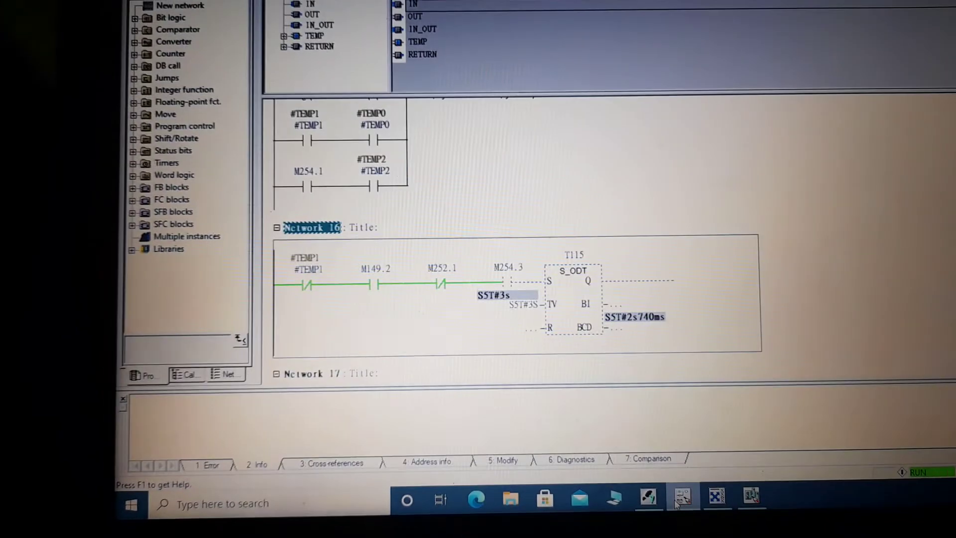